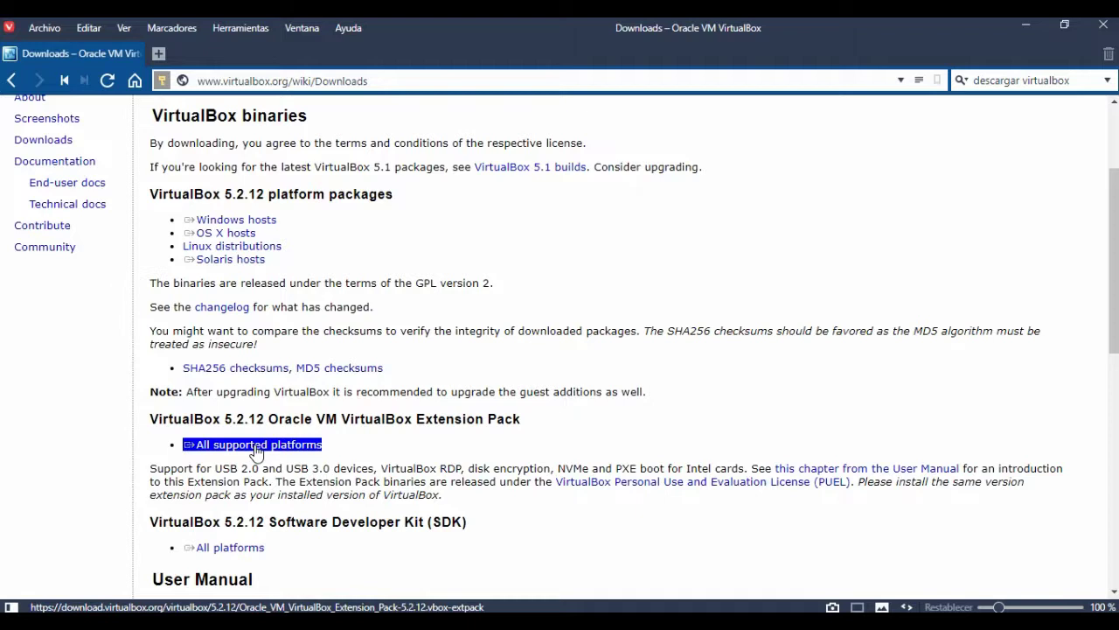
- Examine the VirtualBox 5.2.12 Extension Pack section, including its support for USB 2.0 and 3.0 devices, RDP and disk encryption
left_click(212, 446)
triple_click(220, 448)
left_click(385, 420)
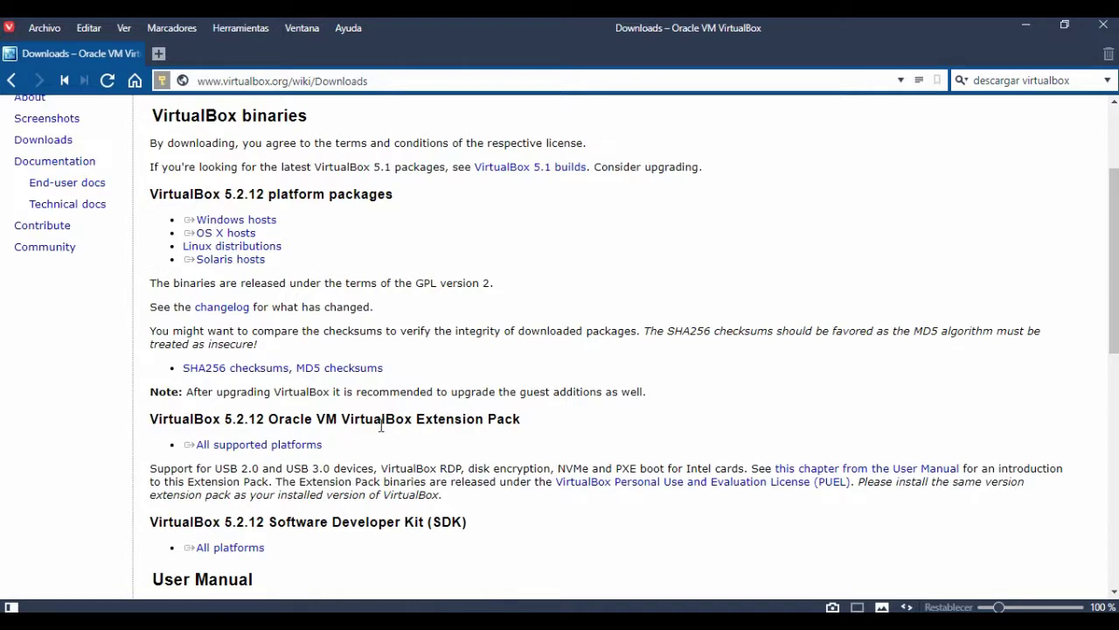
left_click_drag(415, 420, 531, 422)
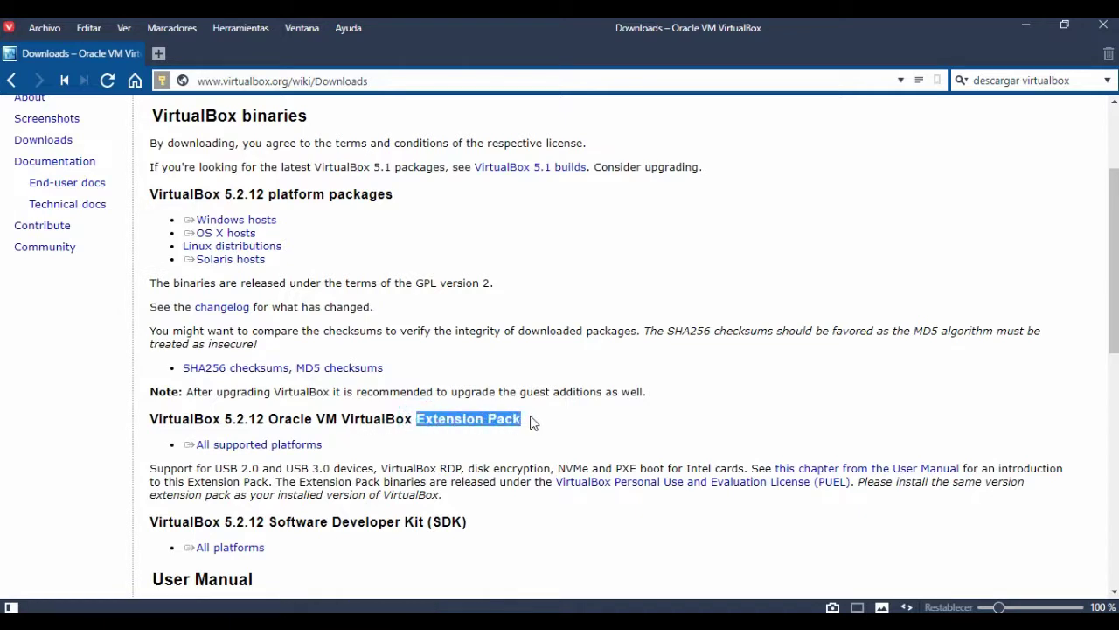
left_click(206, 468)
left_click_drag(145, 473, 300, 467)
left_click(249, 467)
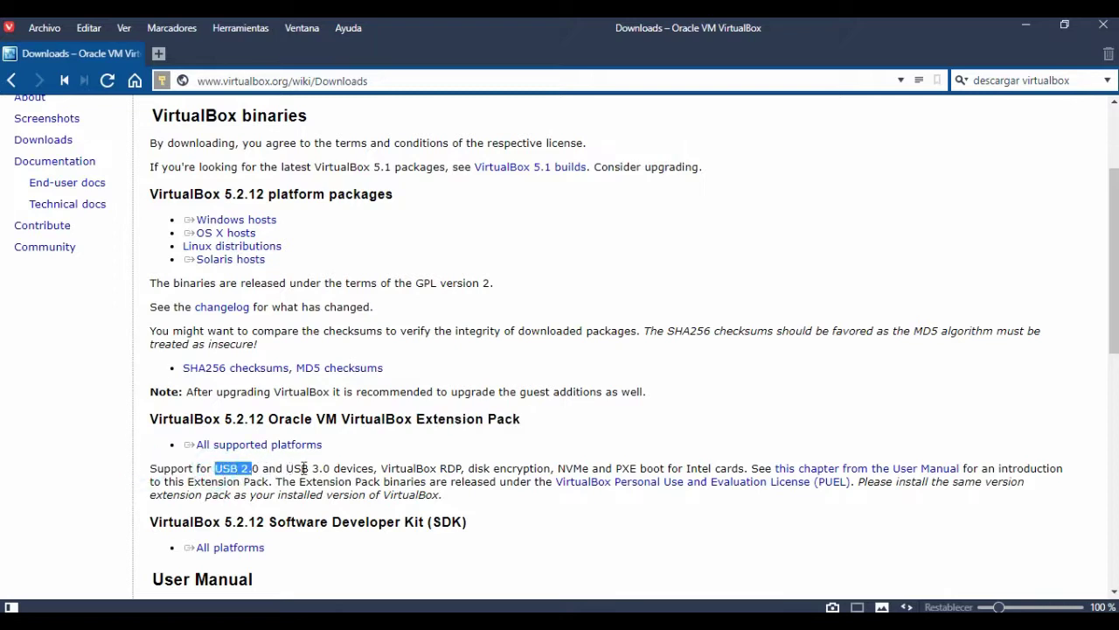
left_click(306, 468)
double_click(353, 468)
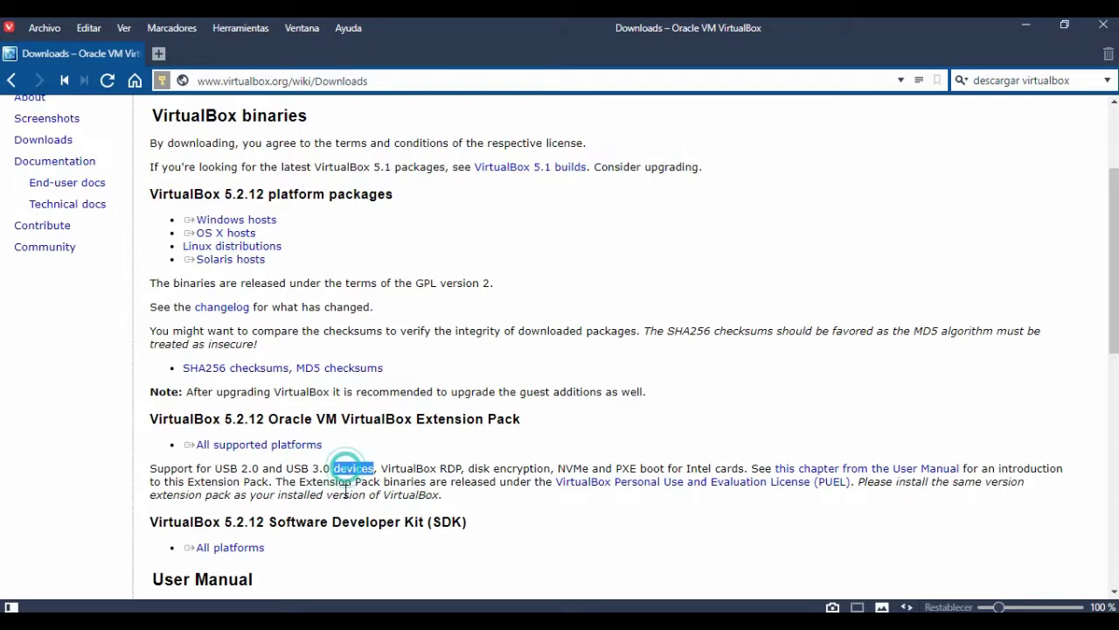
double_click(446, 469)
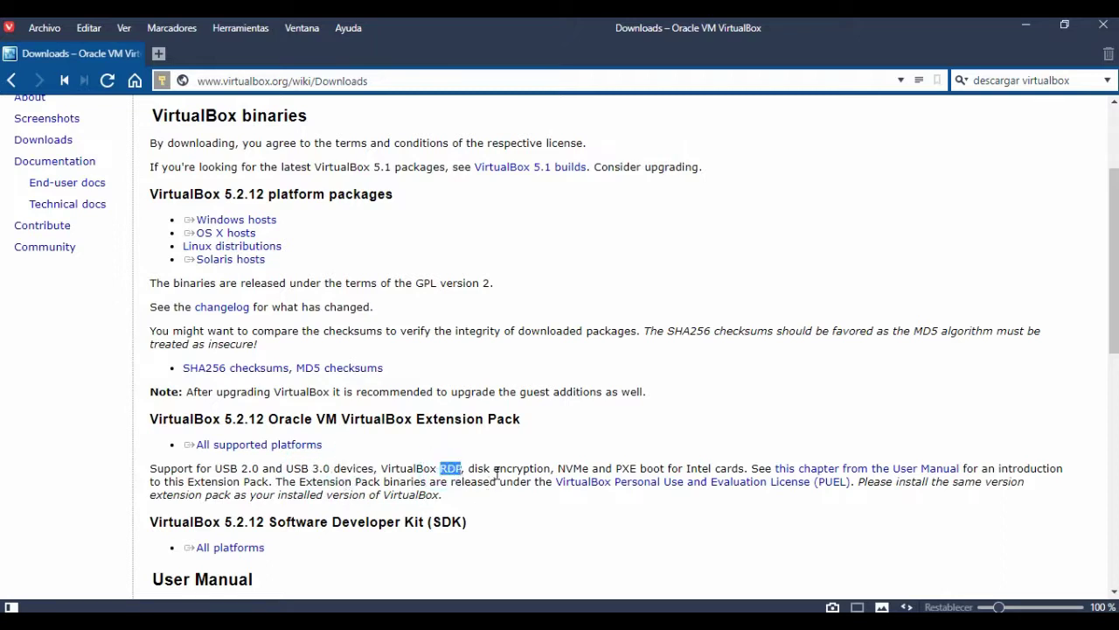
left_click_drag(475, 469, 523, 469)
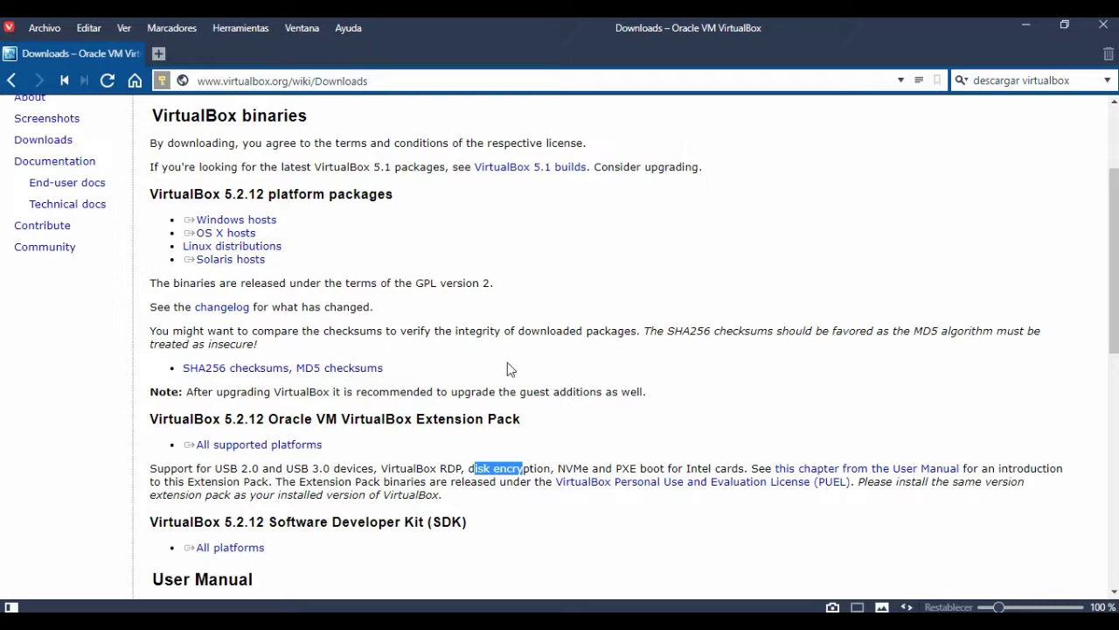
left_click(549, 364)
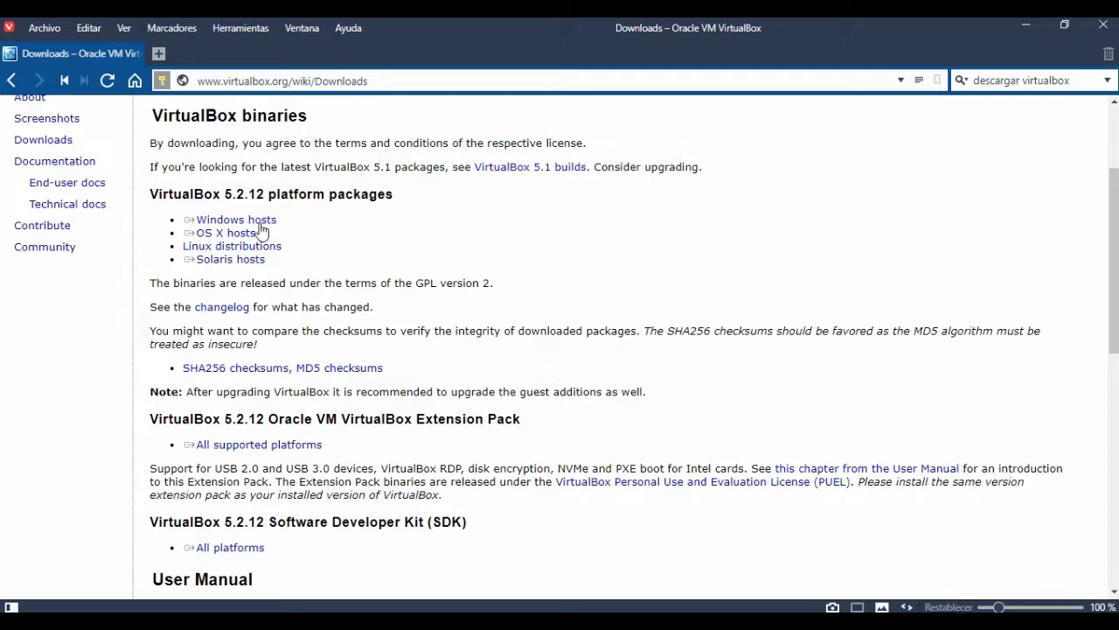
- Locate the download links for Windows hosts and for the Extension Pack on all supported platforms
key("shift+Tab")
key("shift+Tab")
key("shift+Tab")
key("shift+Tab")
key("shift+Tab")
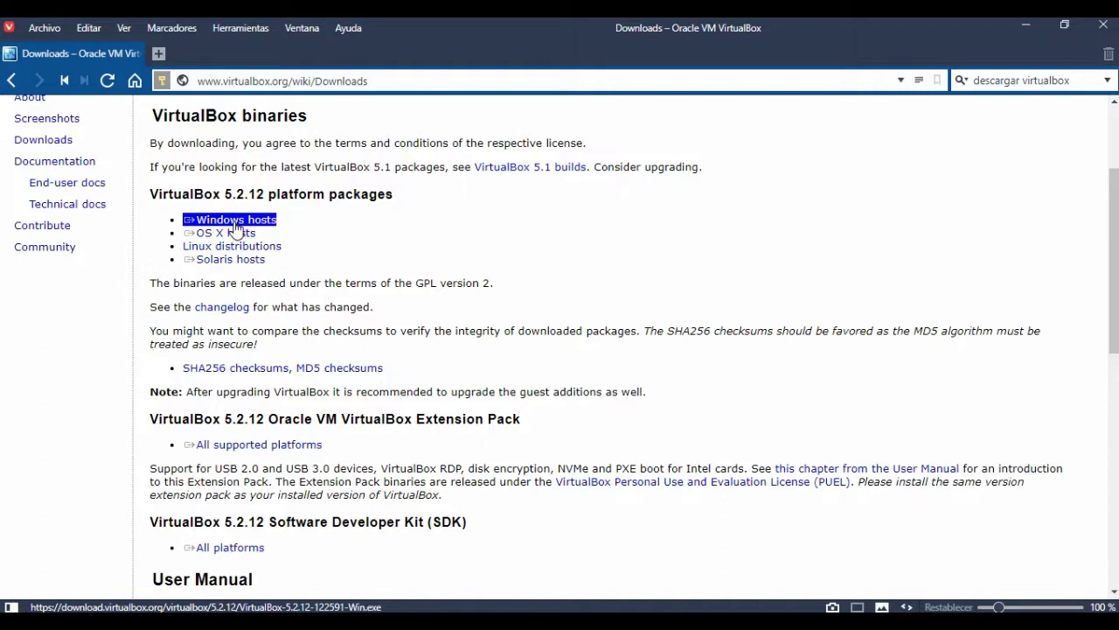
left_click(266, 445)
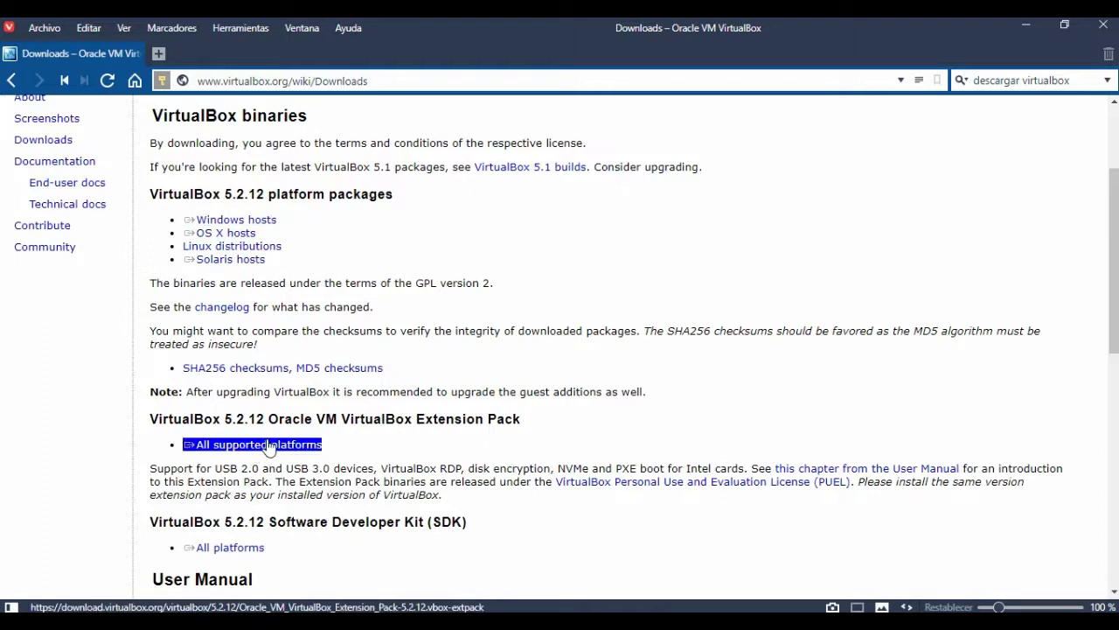
left_click(269, 445)
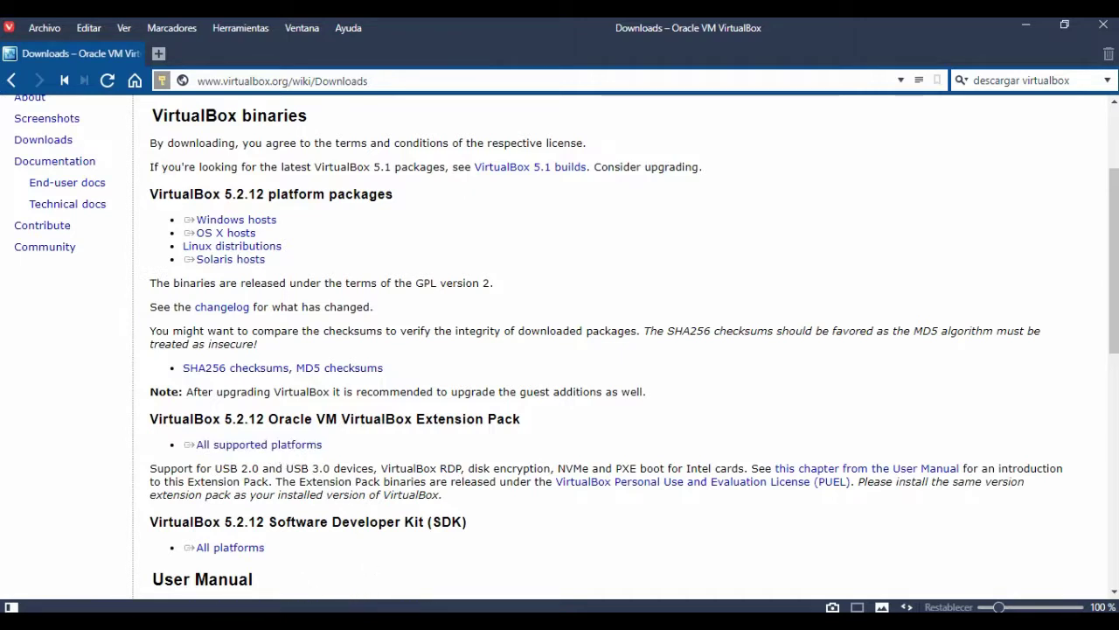
- Switch to File Explorer, run VirtualBox-5.2.12-122591-Win.exe from the virtualBox folder and advance the setup wizard to the feature selection
mouse_move(383, 602)
left_click(257, 573)
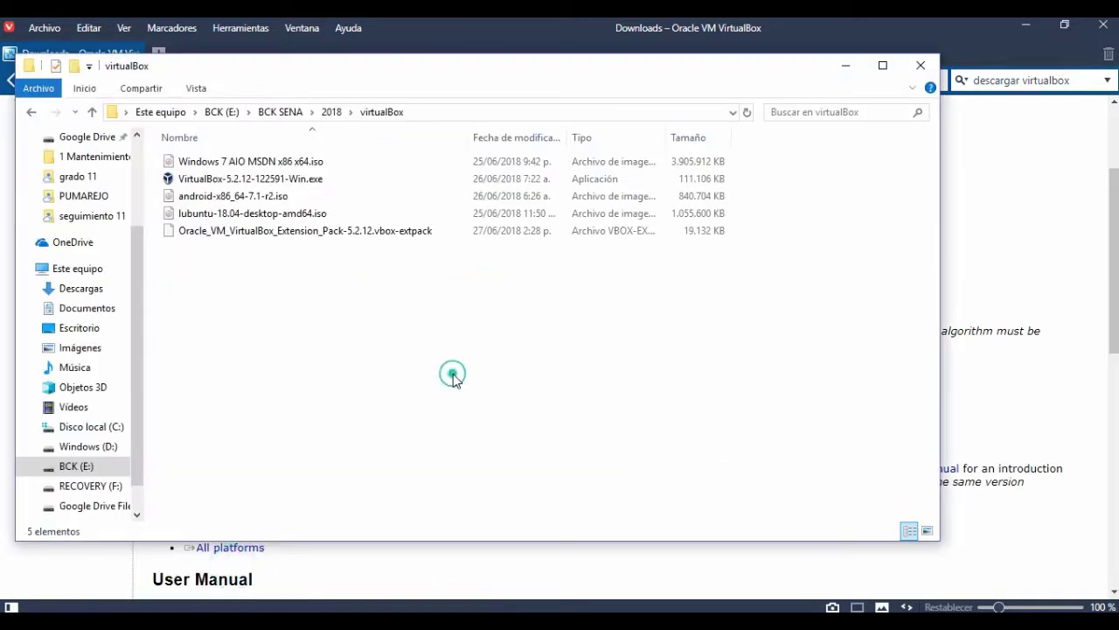
left_click(292, 178)
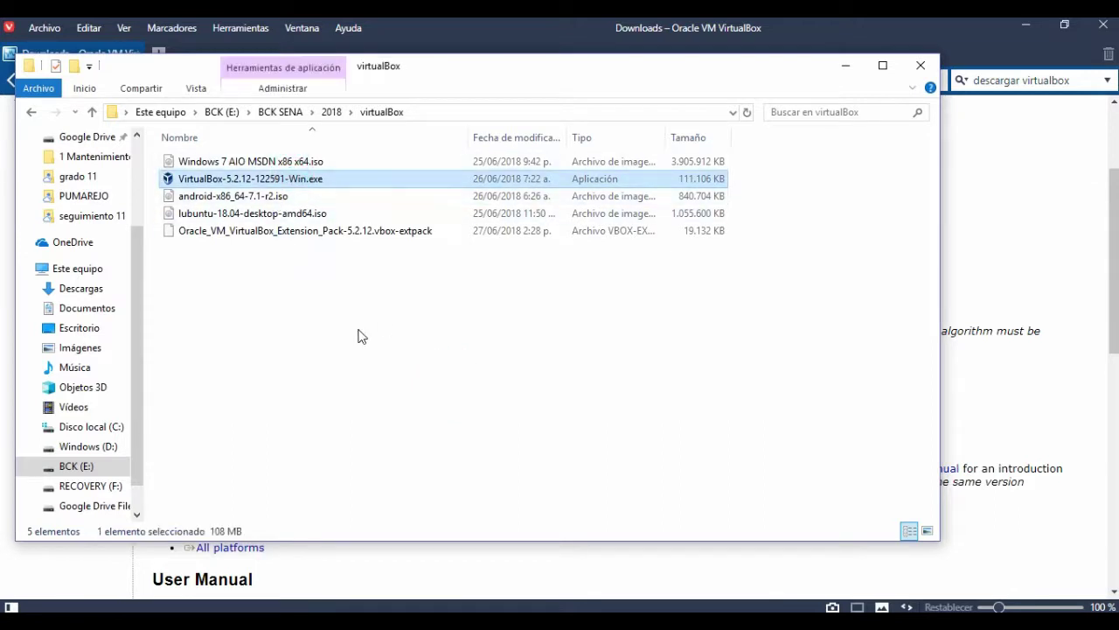
left_click(357, 296)
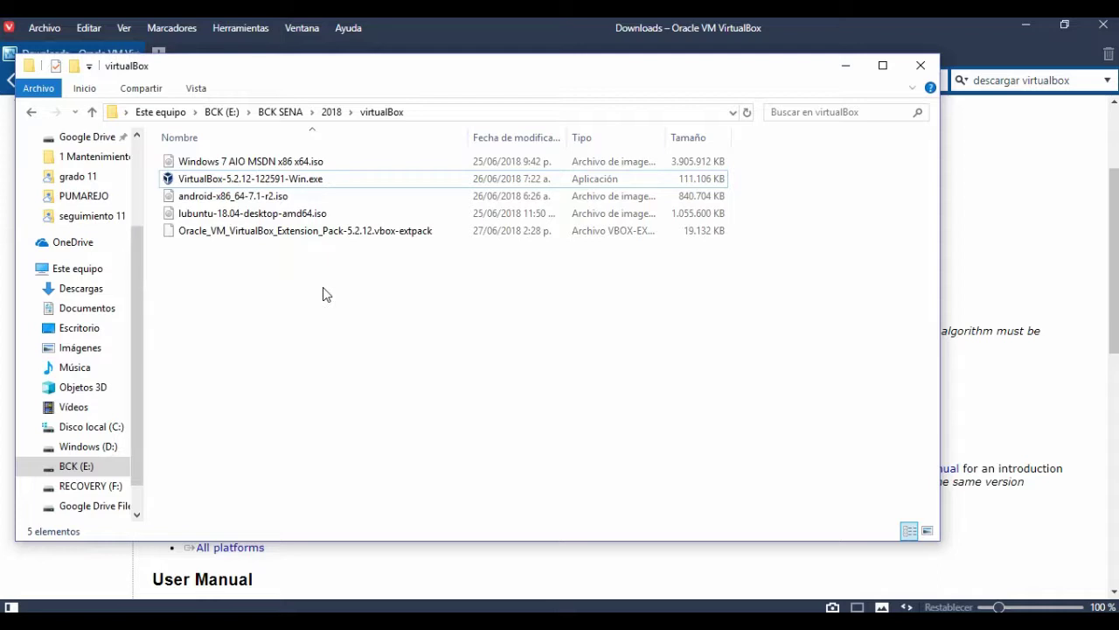
double_click(276, 182)
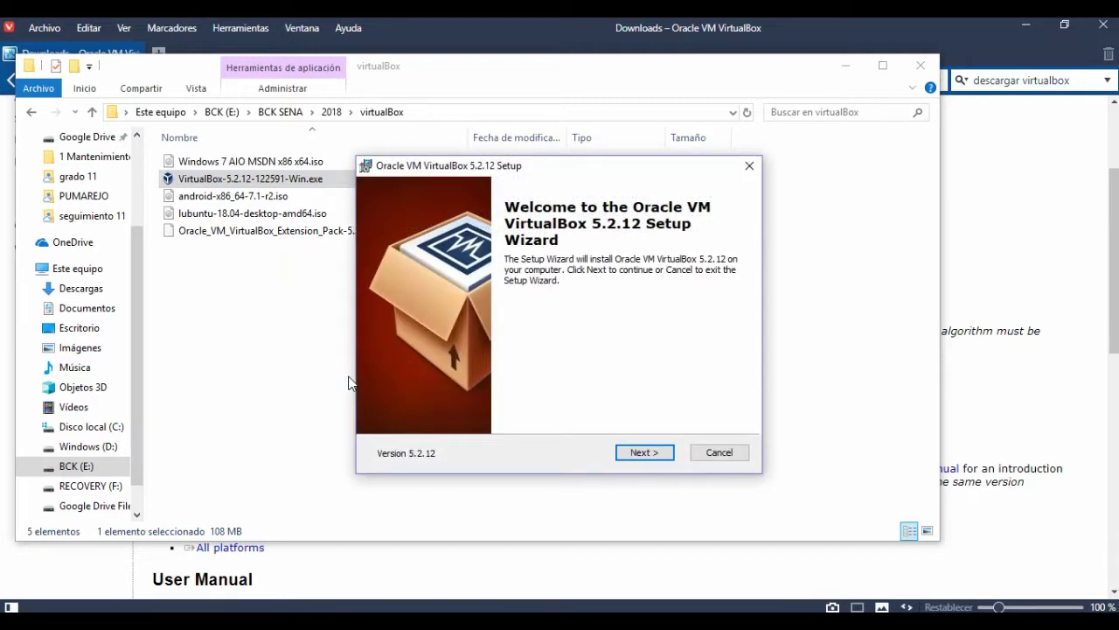
left_click(644, 452)
mouse_move(461, 365)
left_mouse_down()
mouse_move(480, 365)
mouse_move(439, 365)
left_mouse_up()
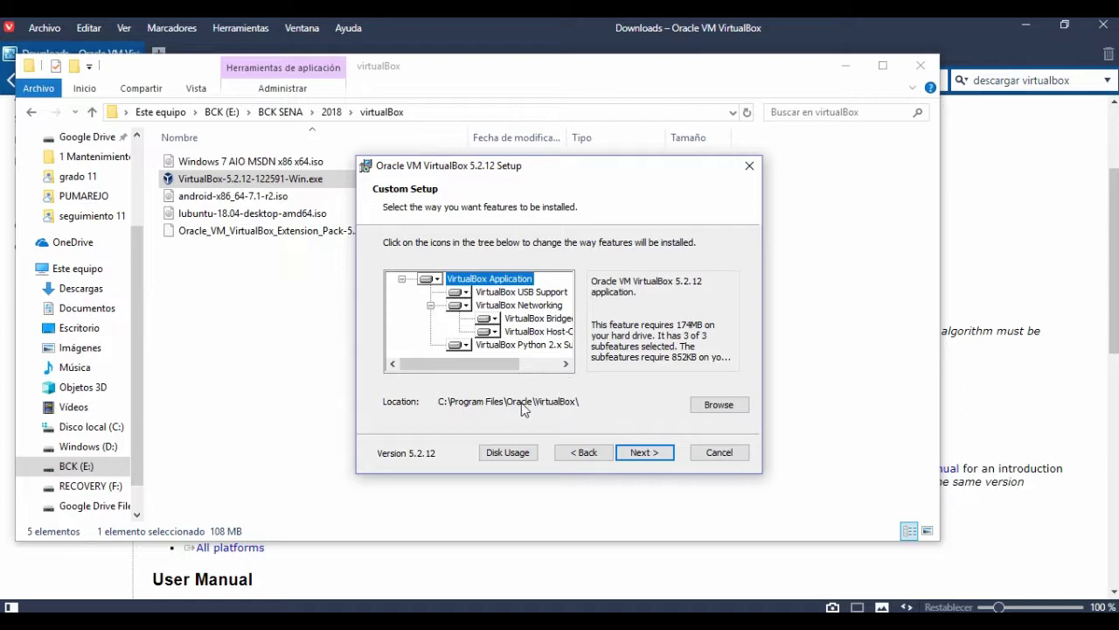
left_click(702, 411)
left_click(667, 246)
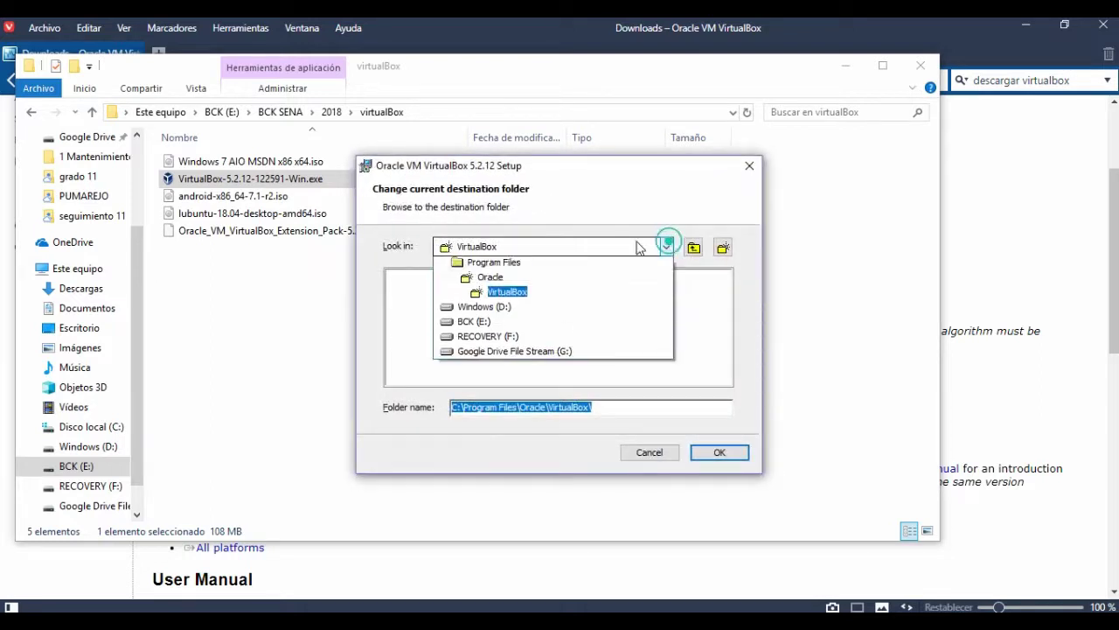
left_click(499, 344)
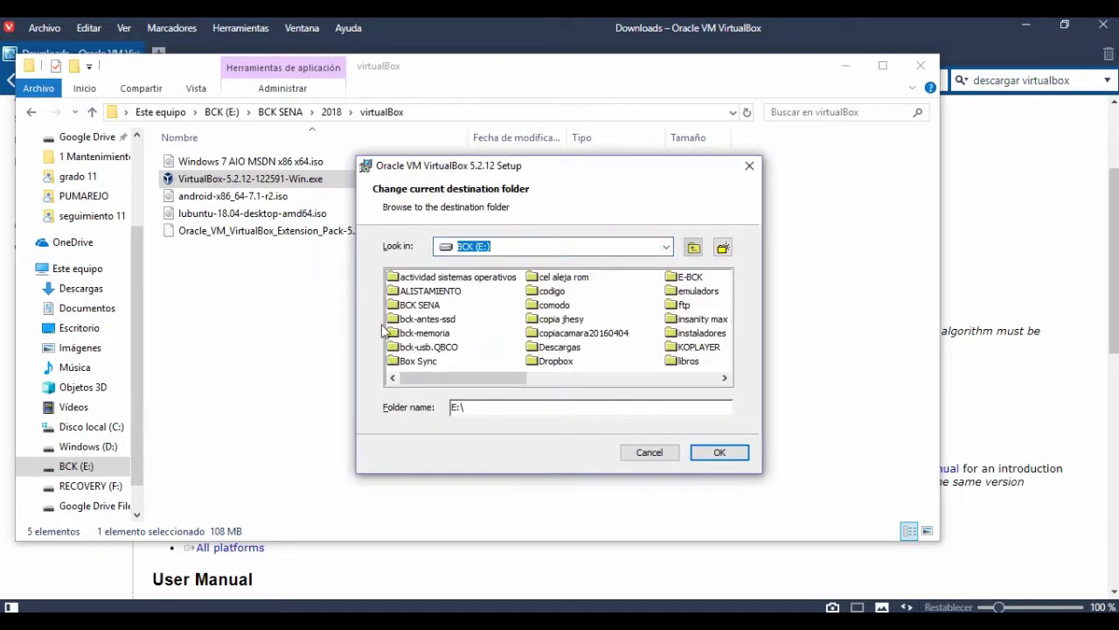
left_click(651, 454)
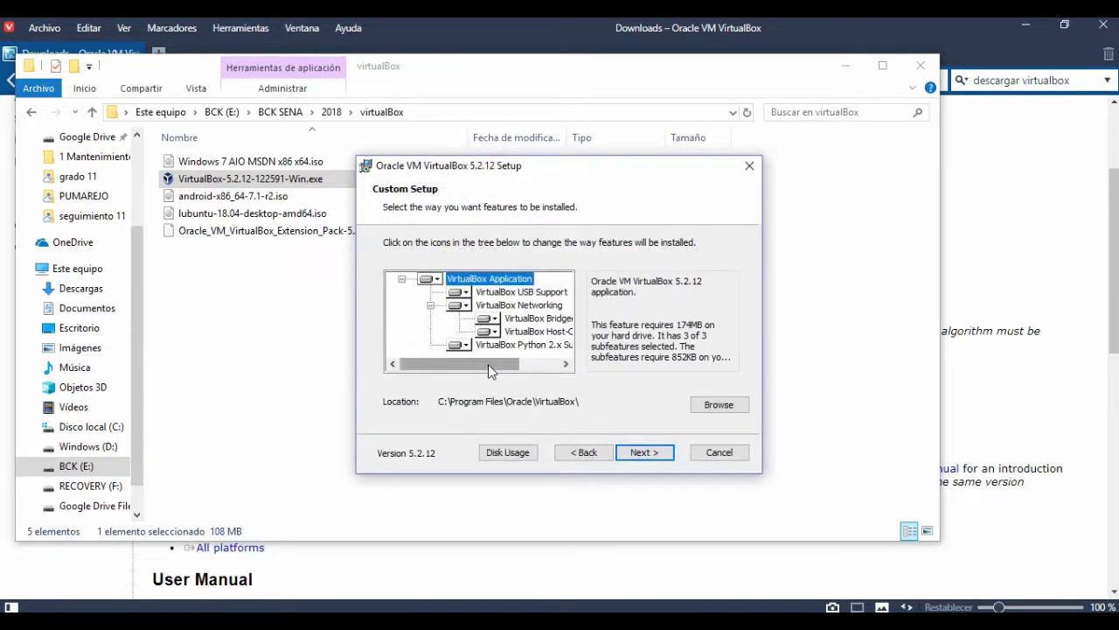
- Keep the default features and location, and turn off the start menu entries and the Quick Launch Bar shortcut
mouse_move(489, 372)
left_mouse_down()
mouse_move(535, 371)
mouse_move(493, 371)
left_mouse_up()
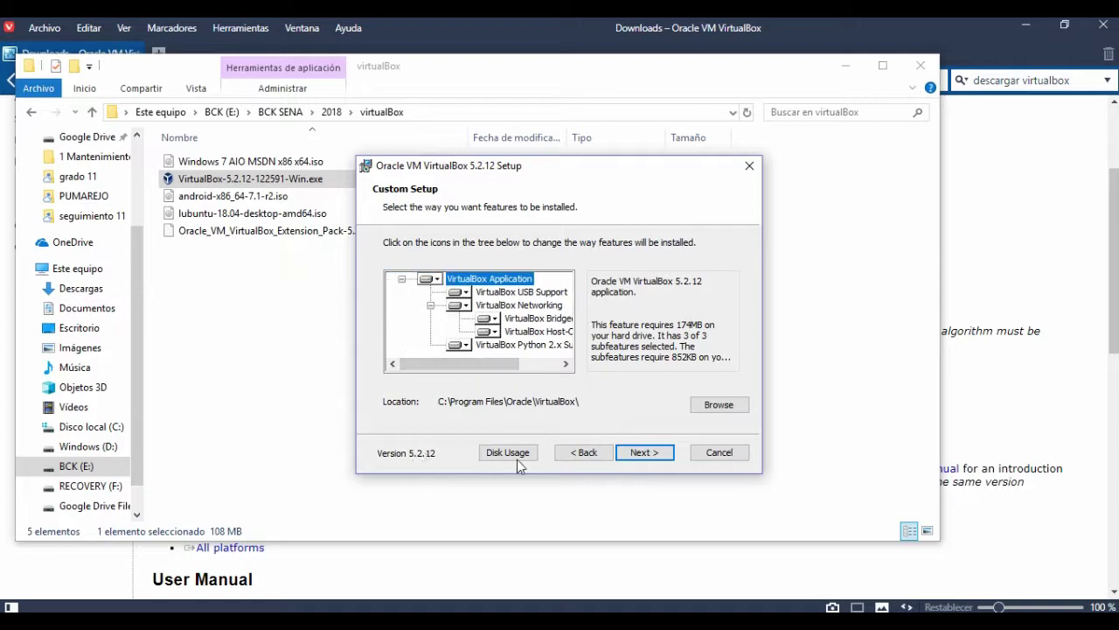
left_click(642, 454)
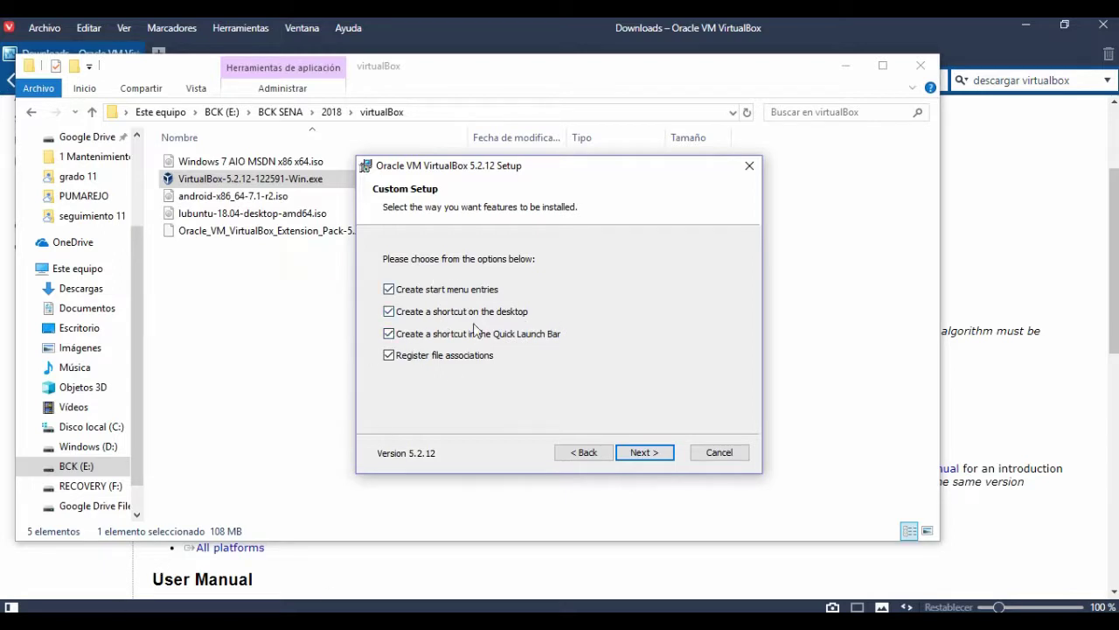
left_click(390, 333)
left_click(389, 290)
left_click(647, 453)
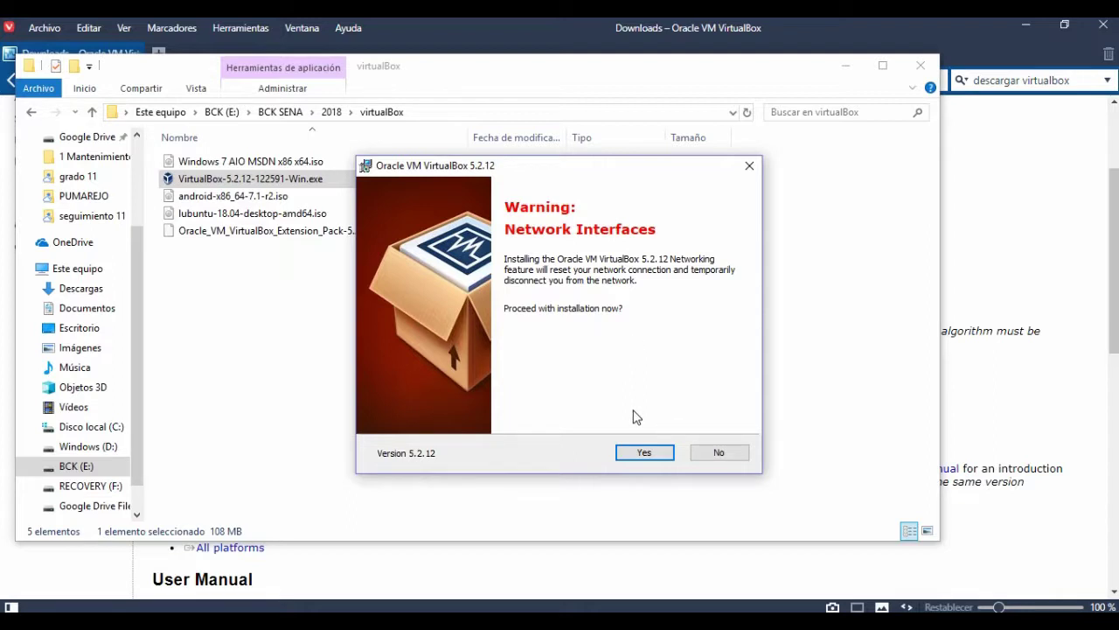
- Install VirtualBox 5.2.12, accepting the network interruption and Oracle device software, and finish setup with VirtualBox starting after installation
left_click(645, 454)
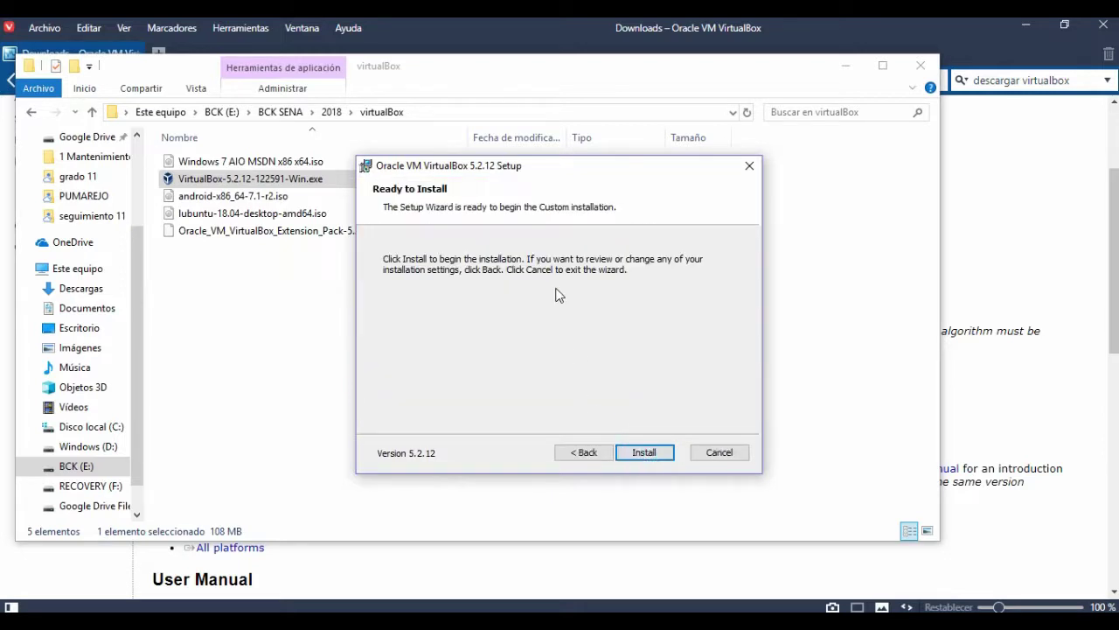
left_click(645, 452)
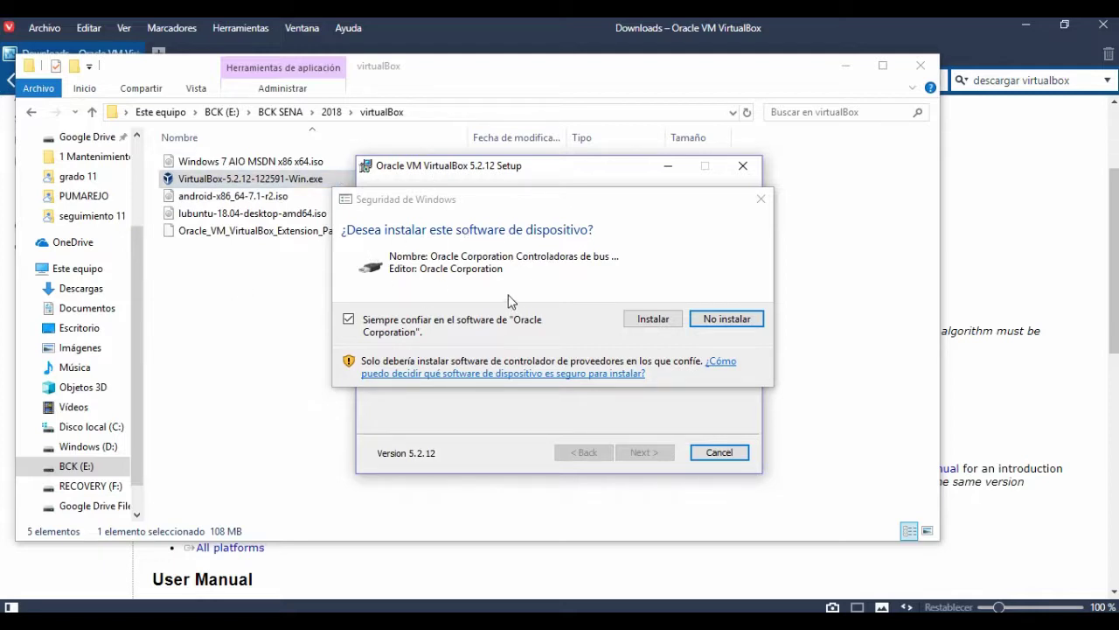
left_click(647, 319)
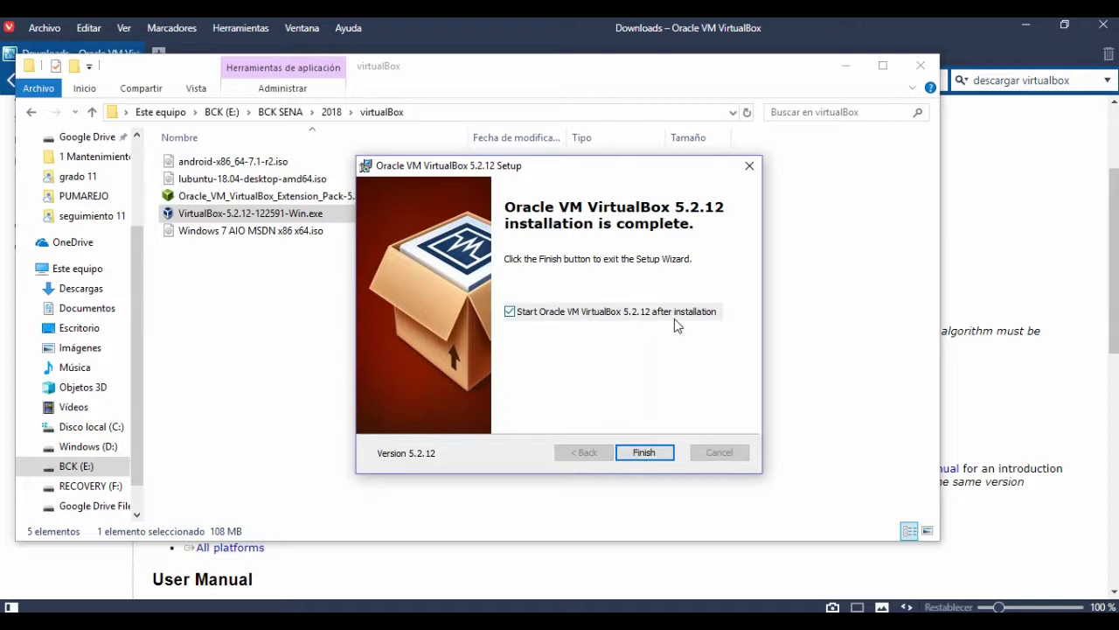
left_click(646, 452)
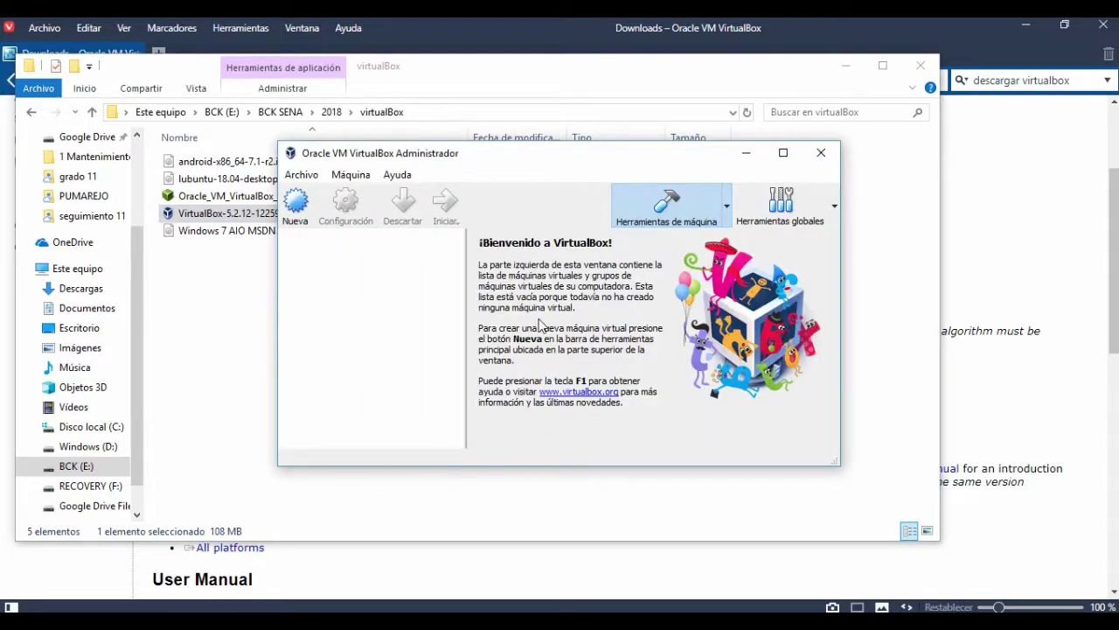
- Maximize the VirtualBox manager and examine the host network manager and virtual media manager before returning to the machine tools
left_click_drag(500, 157, 425, 189)
left_click(698, 189)
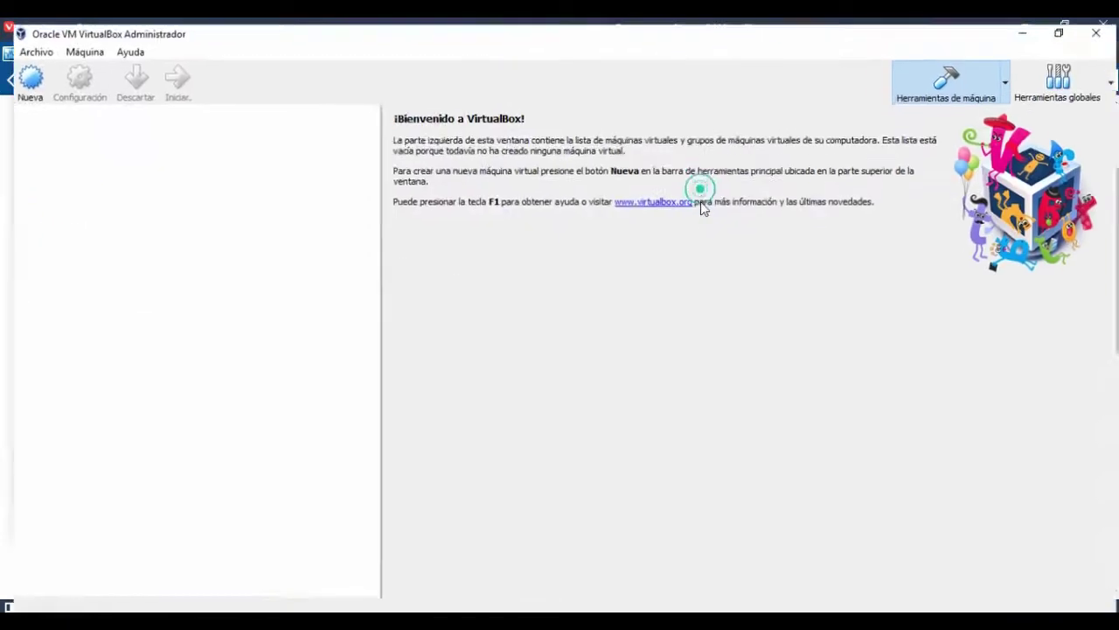
left_click(1059, 77)
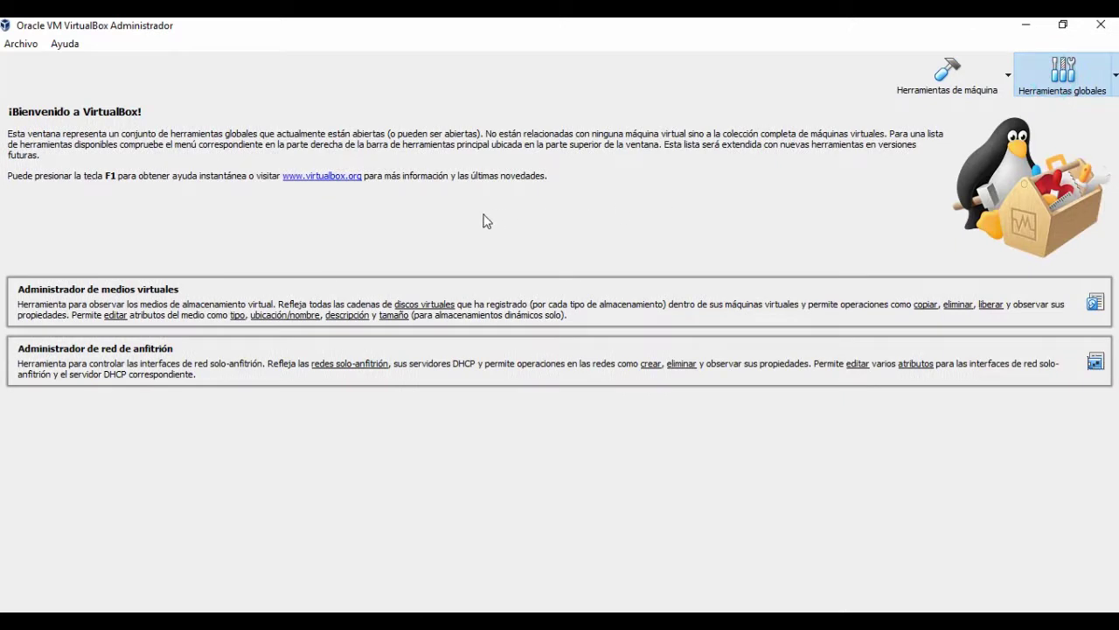
left_click(1115, 75)
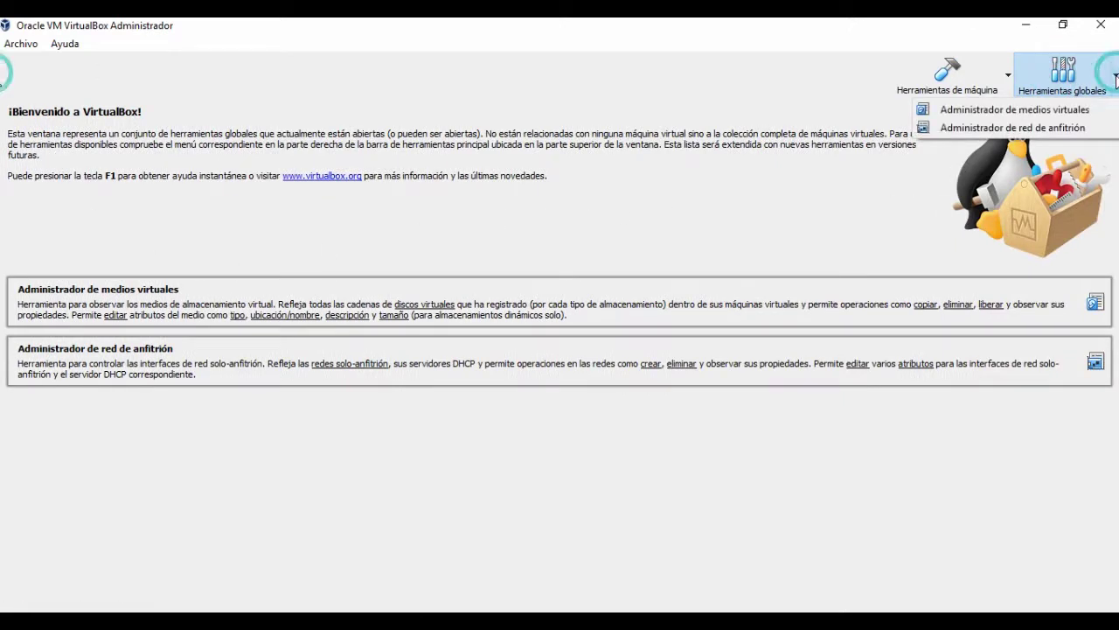
left_click(1014, 129)
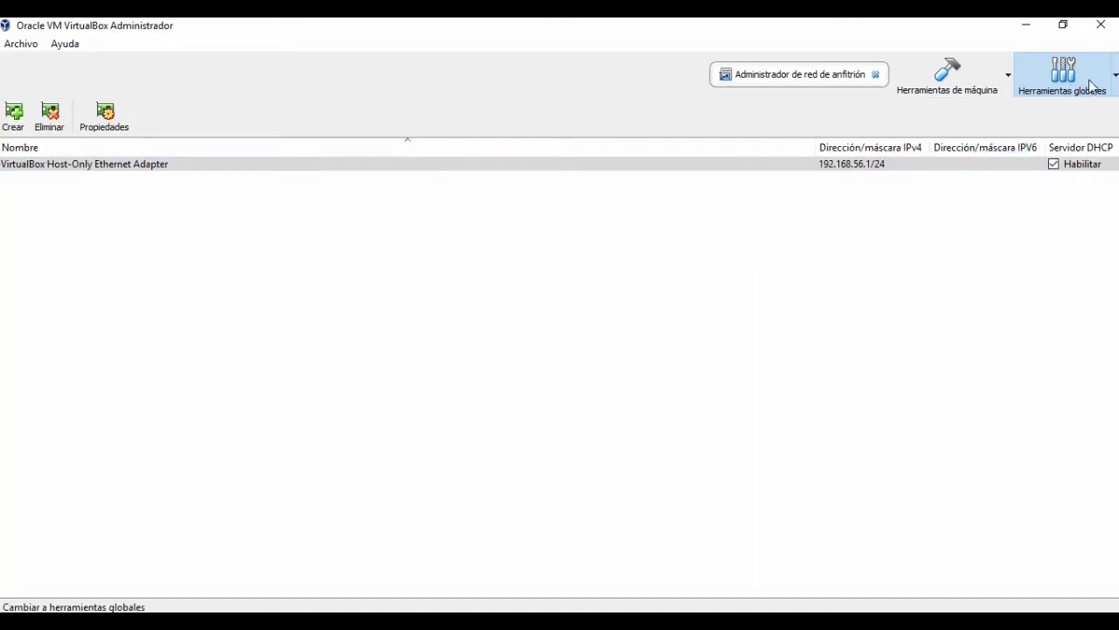
left_click(1116, 75)
left_click(1028, 112)
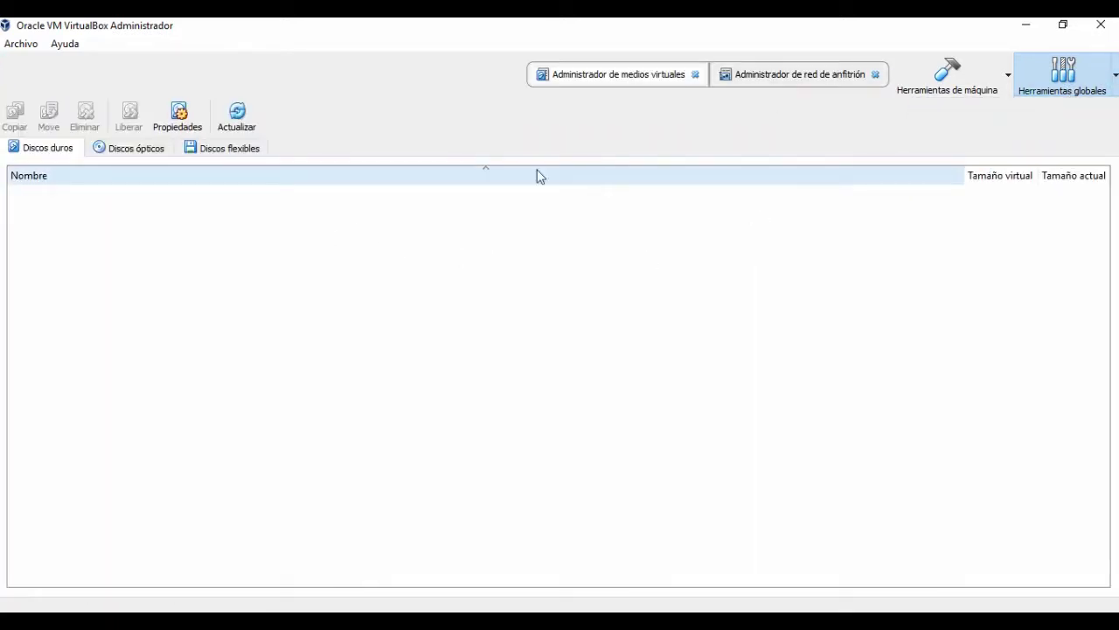
left_click(19, 45)
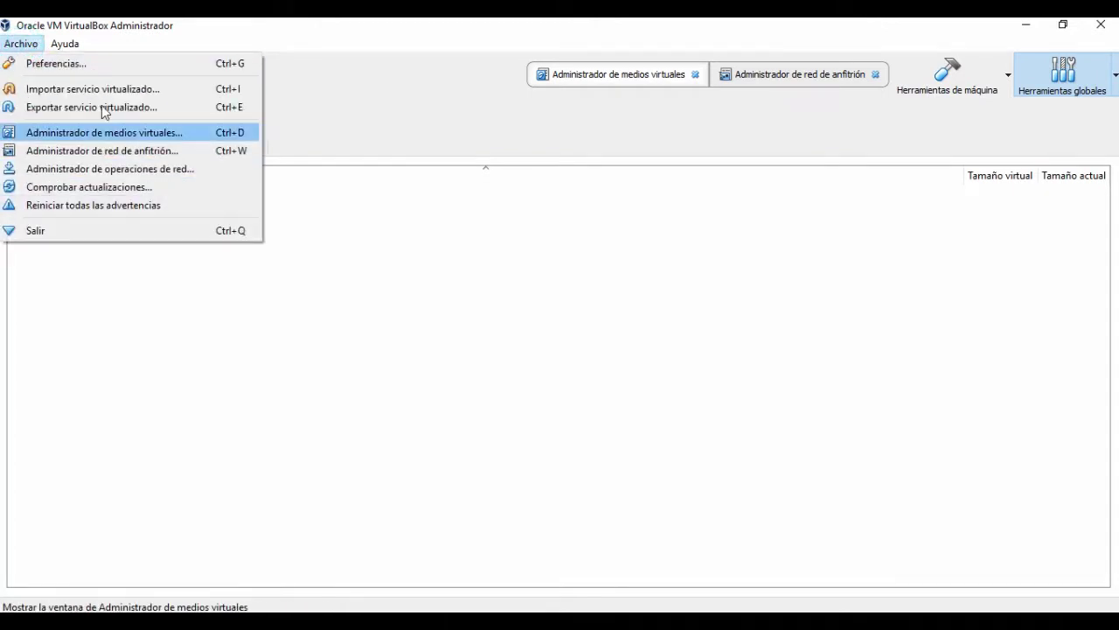
left_click(458, 243)
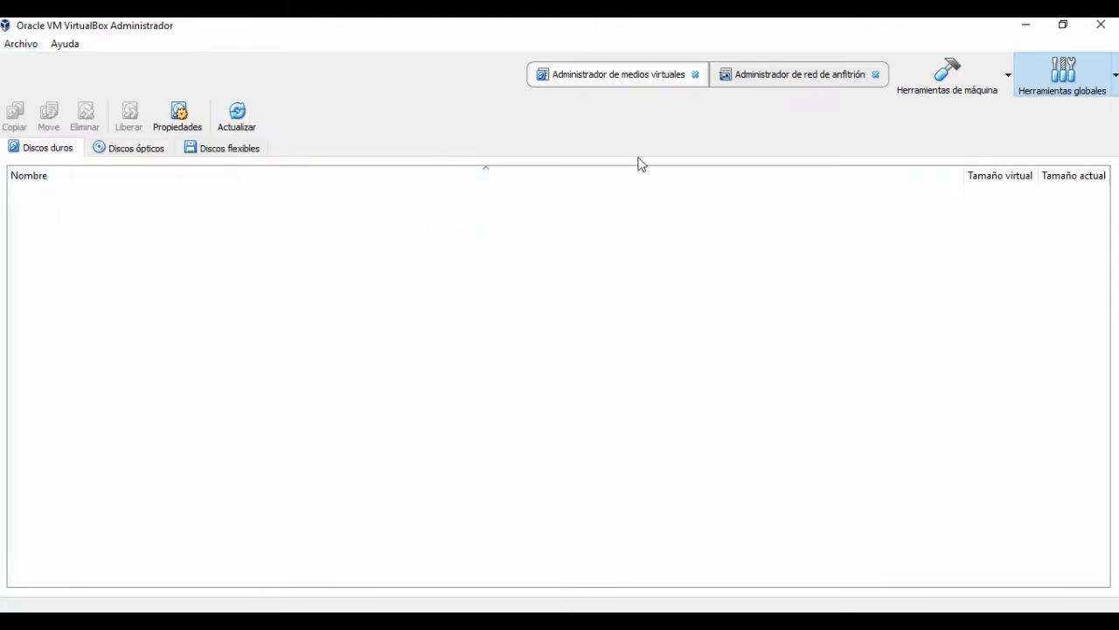
left_click(903, 90)
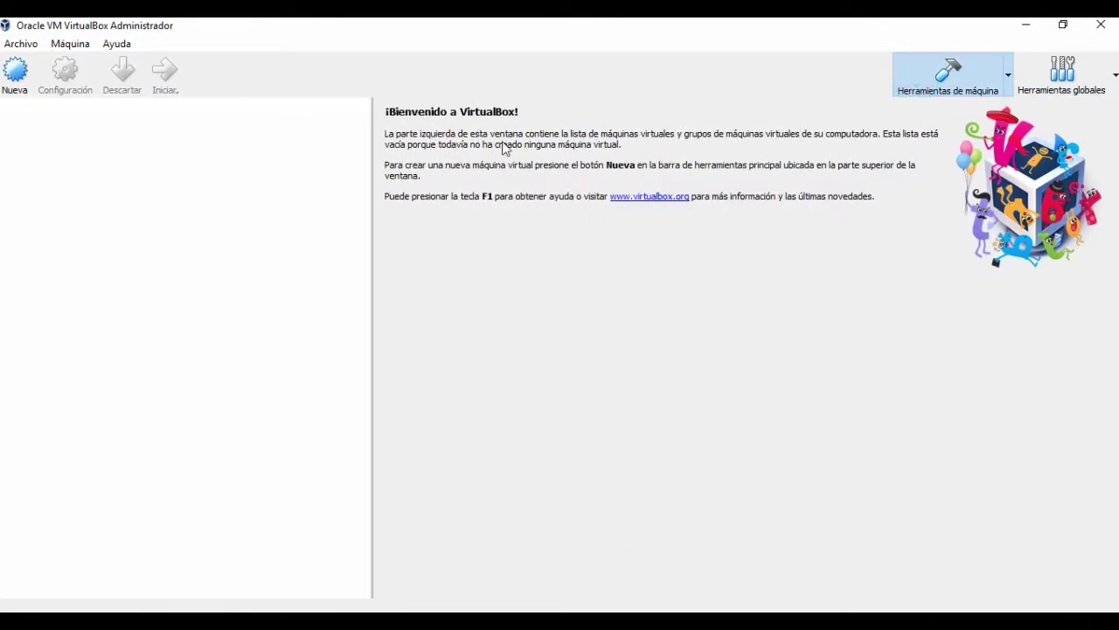
- Examine the new virtual machine wizard and the available file, machine and help commands without creating a machine
left_click(14, 75)
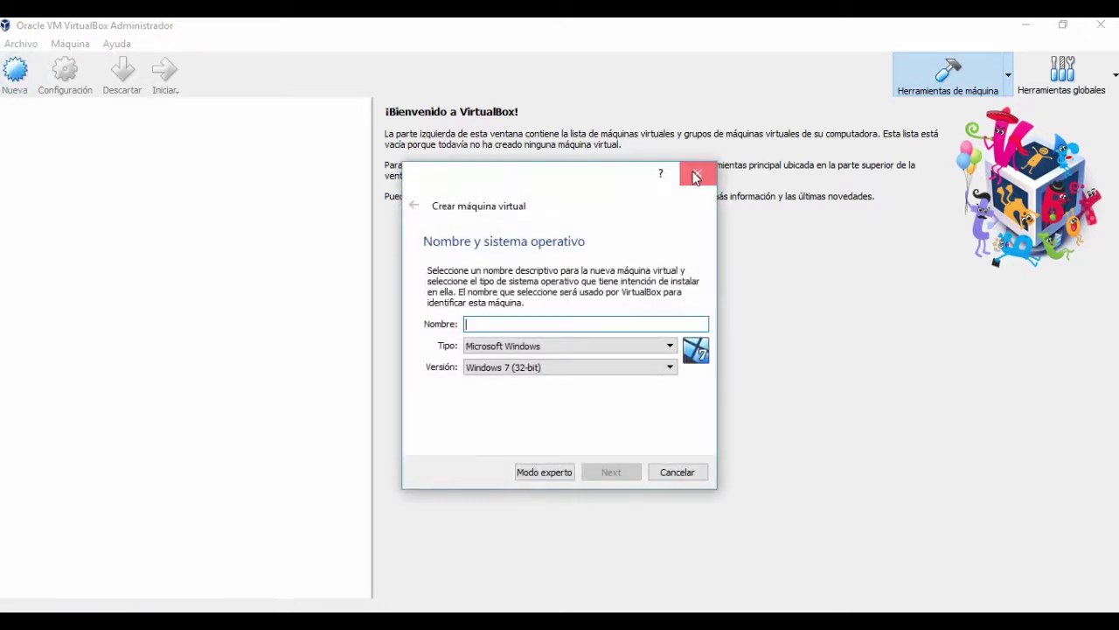
left_click(697, 174)
left_click(87, 47)
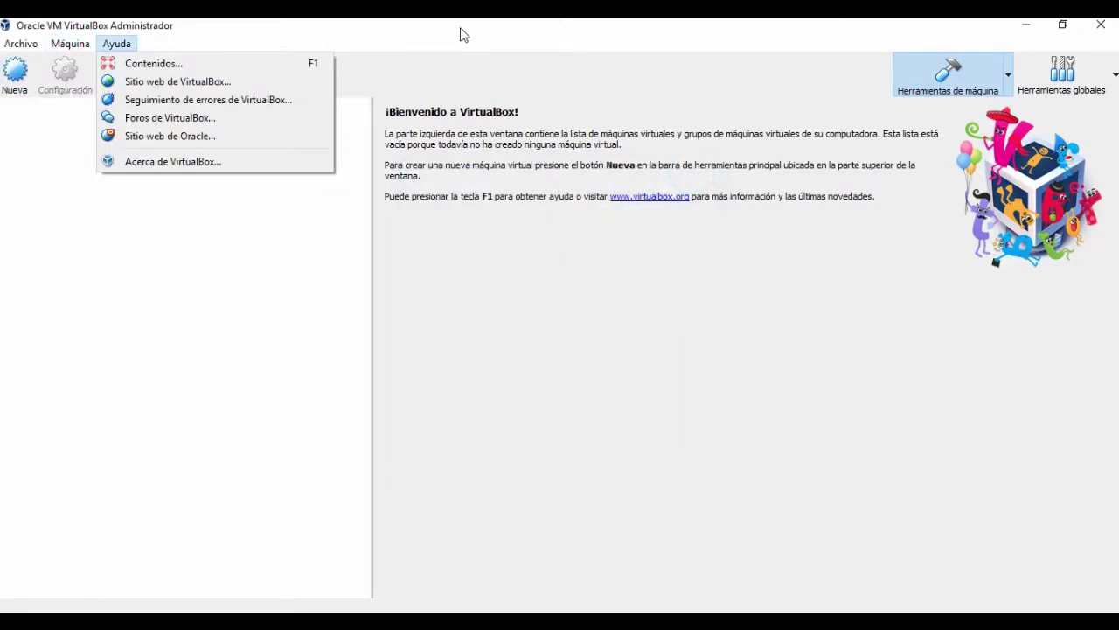
left_click(501, 40)
left_click(21, 43)
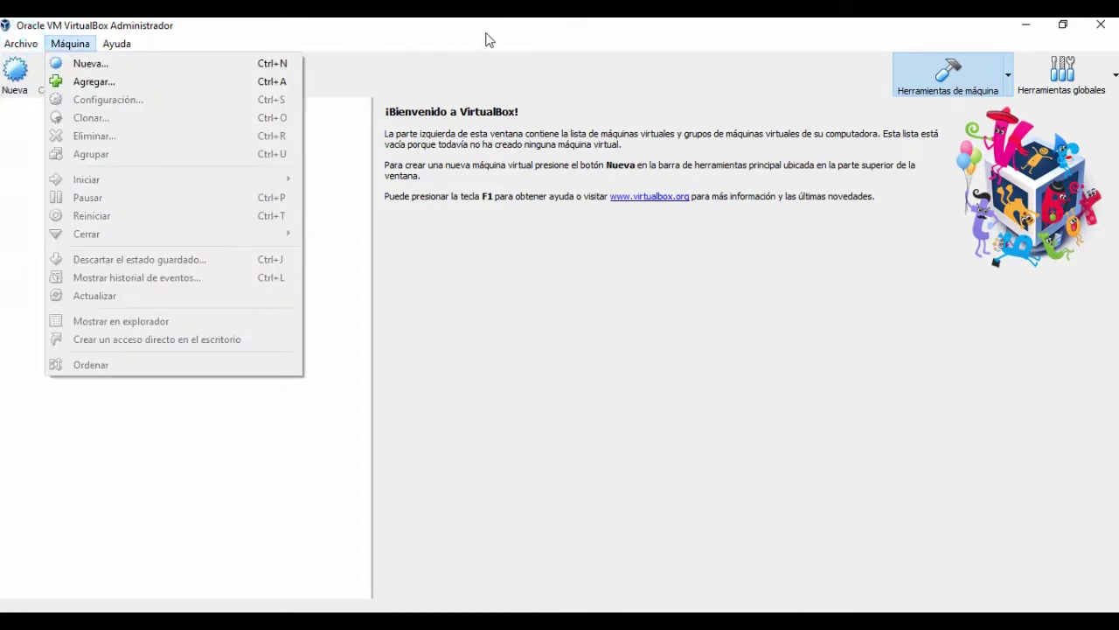
left_click(487, 38)
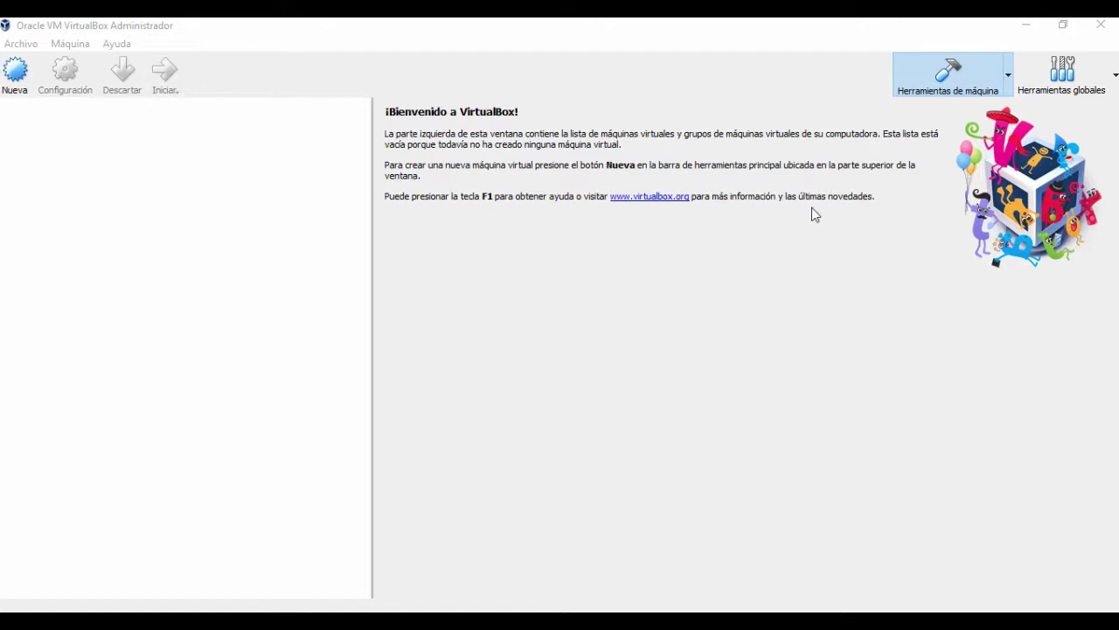
left_click(70, 44)
mouse_move(133, 45)
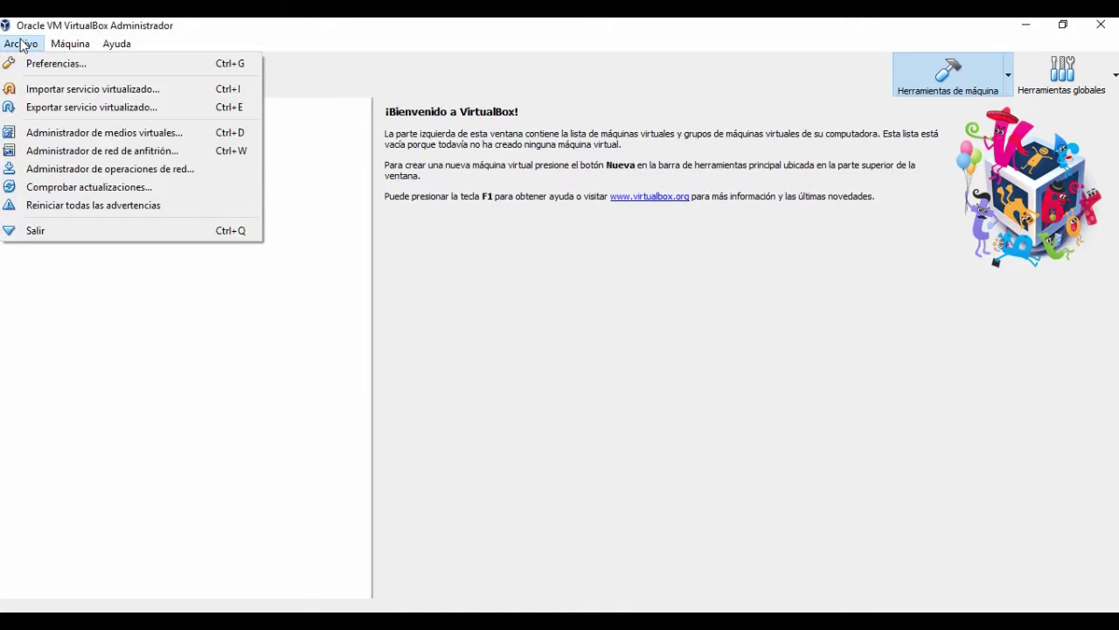
left_click(643, 260)
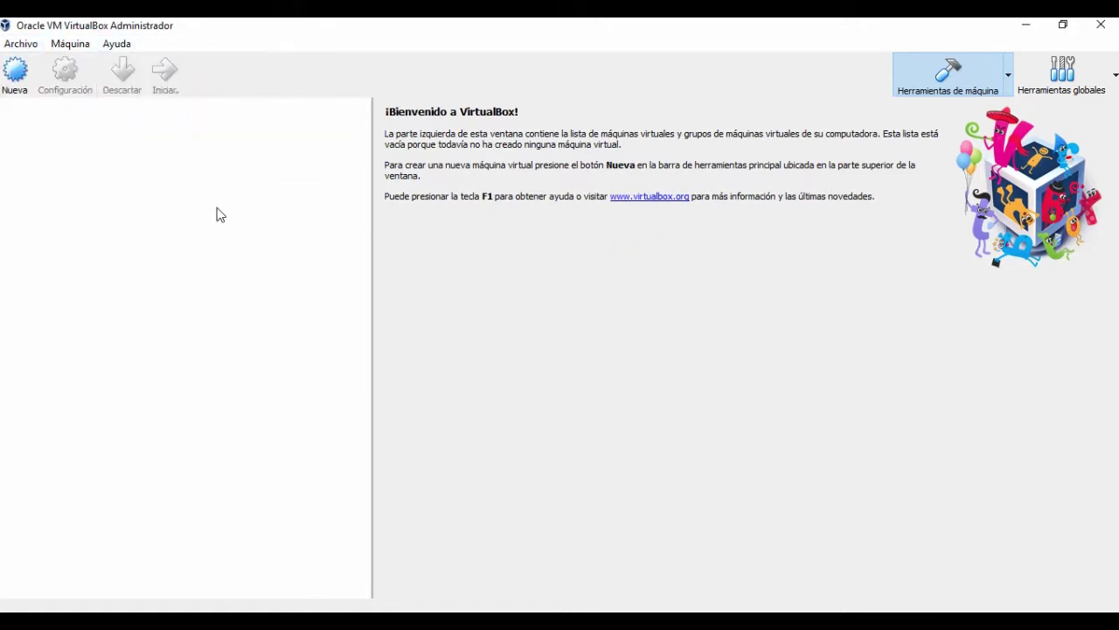